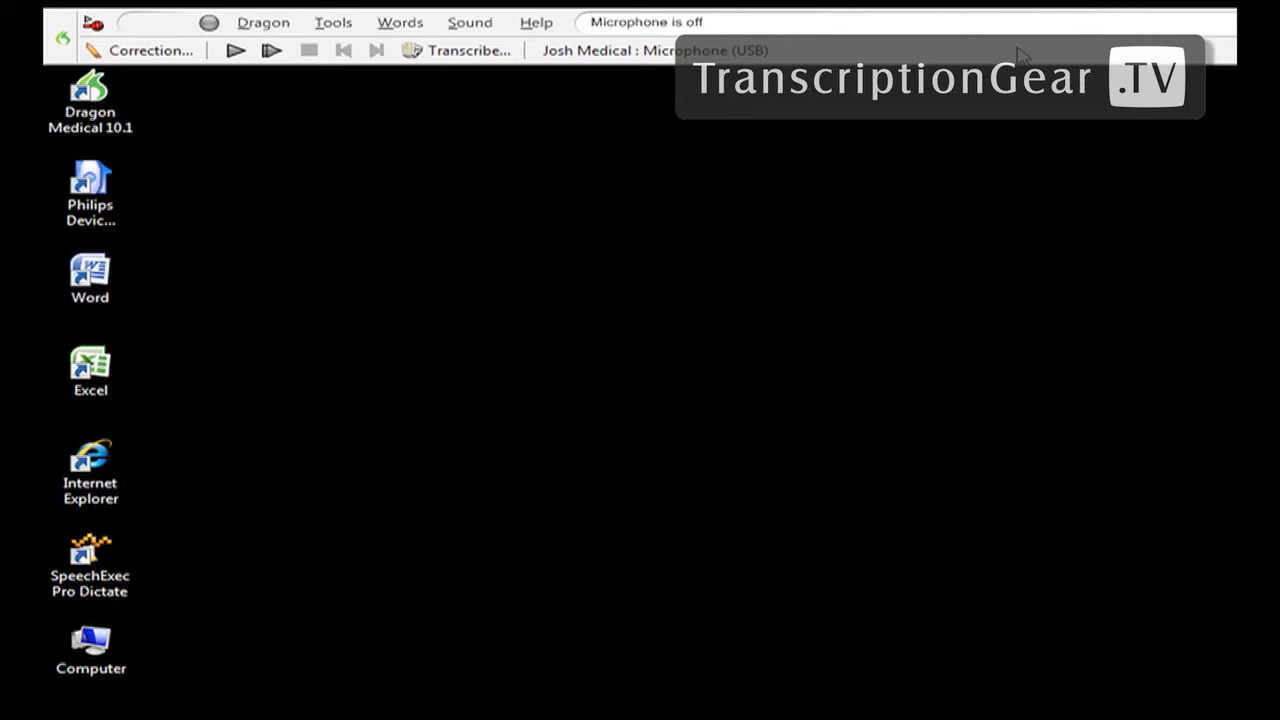
Step: Switch Dragon's microphone on with the keypad plus hotkey so it starts listening
key("KP_Add")
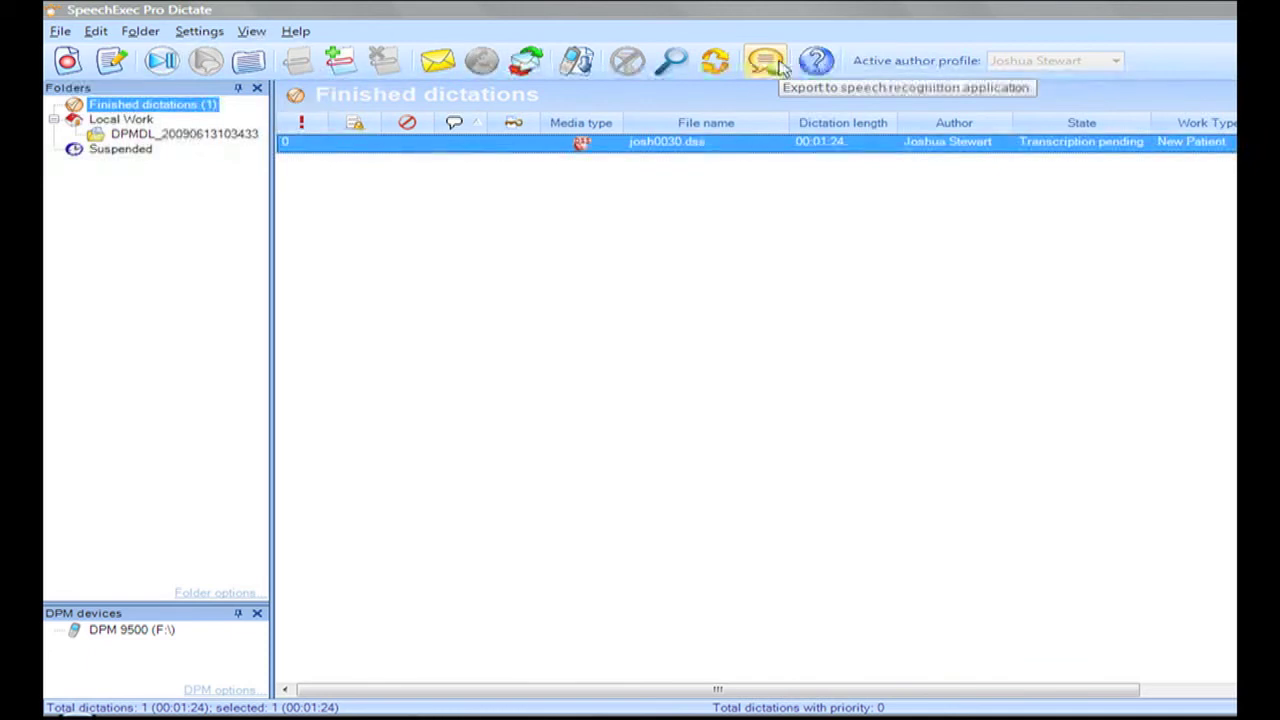
Step: Export josh0030.dss to speech recognition and start its transcription into DragonPad
left_click(780, 62)
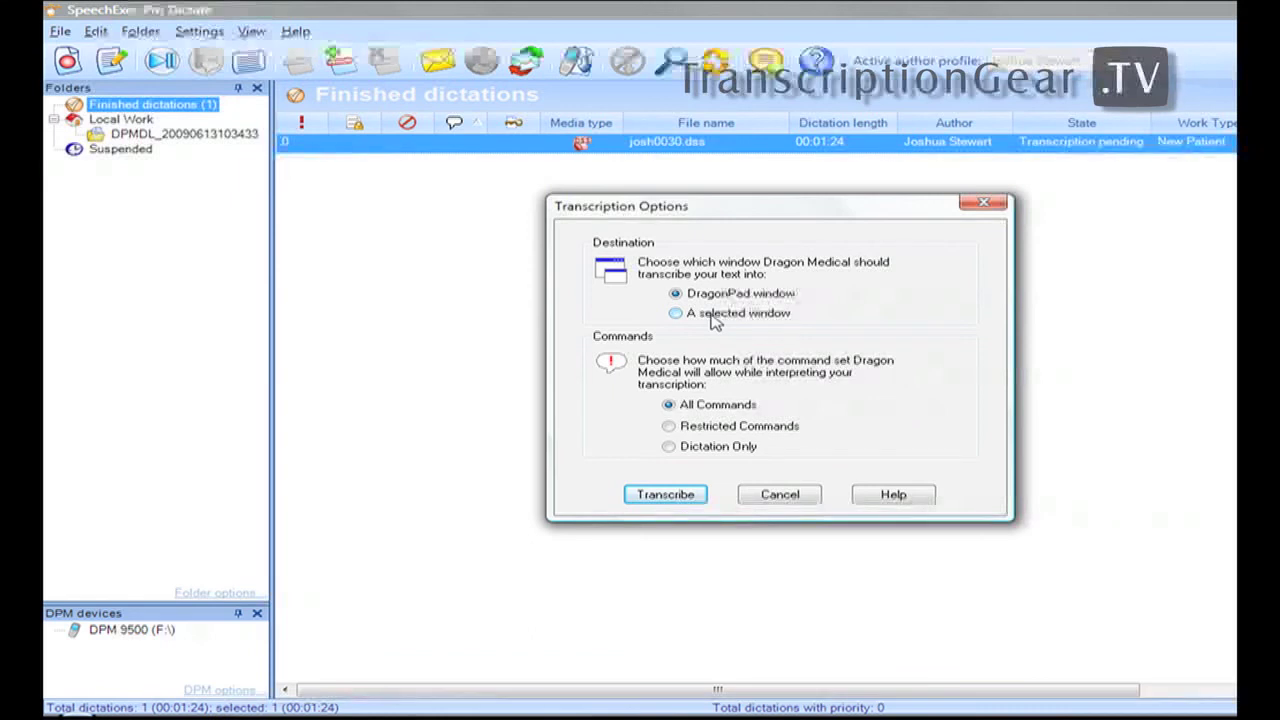
left_click(693, 496)
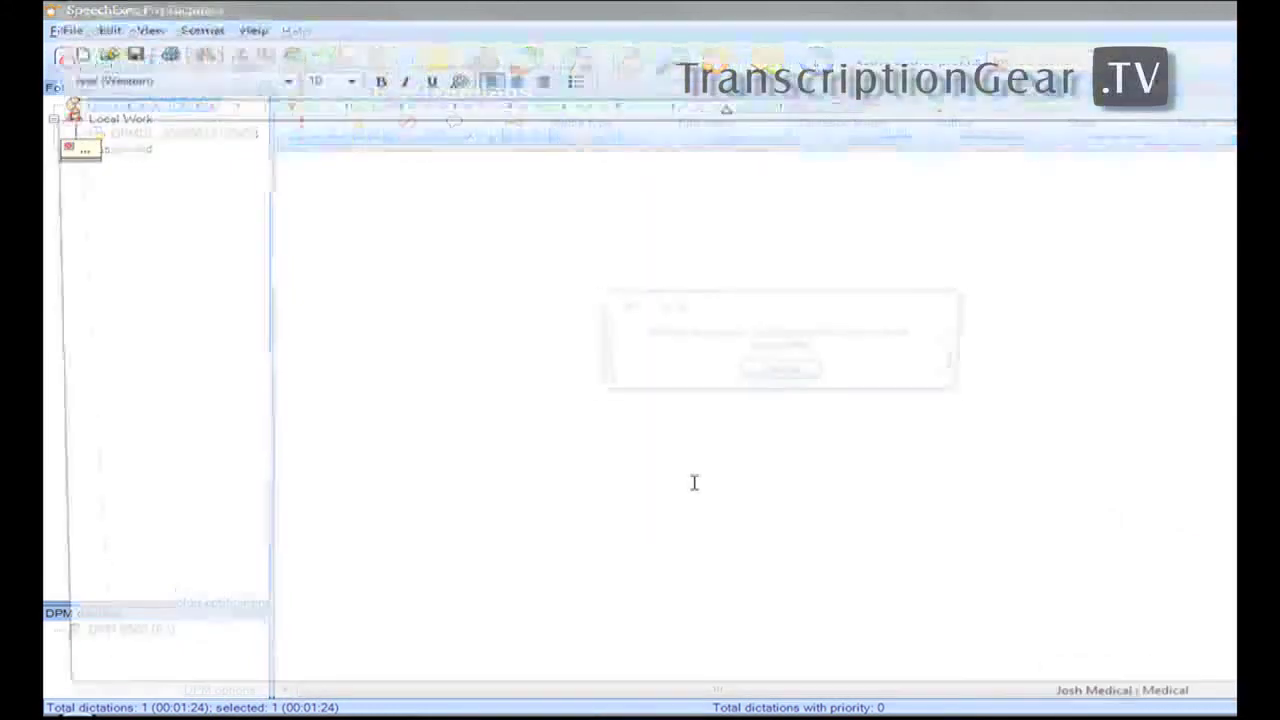